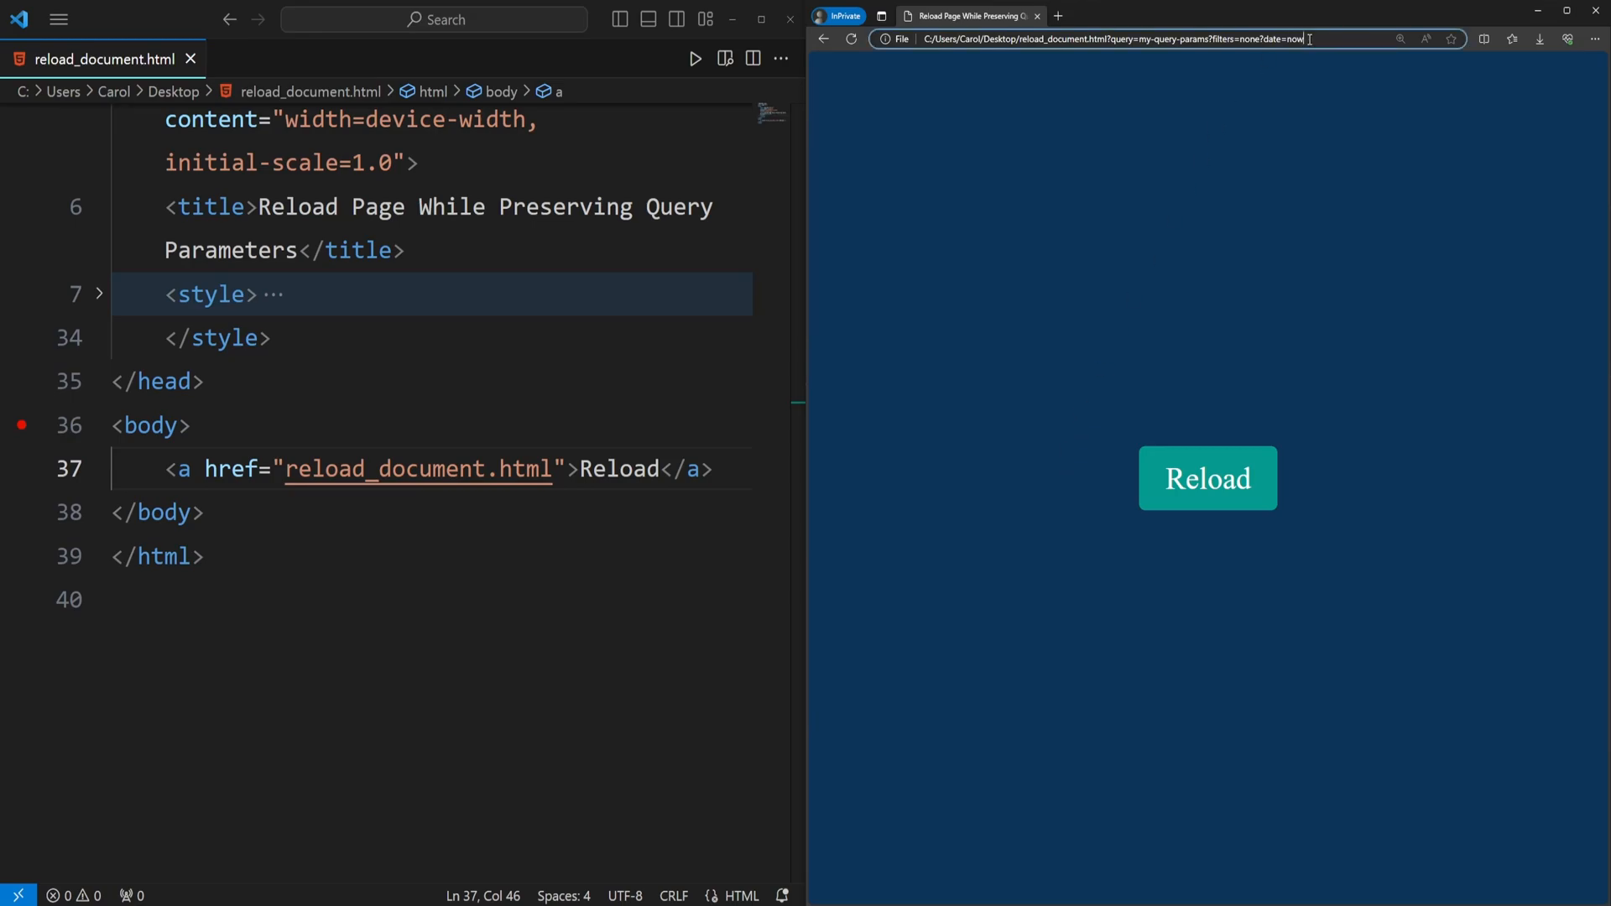
Step: Select the query string in the Edge address bar for later reuse
drag(1308, 38, 1113, 39)
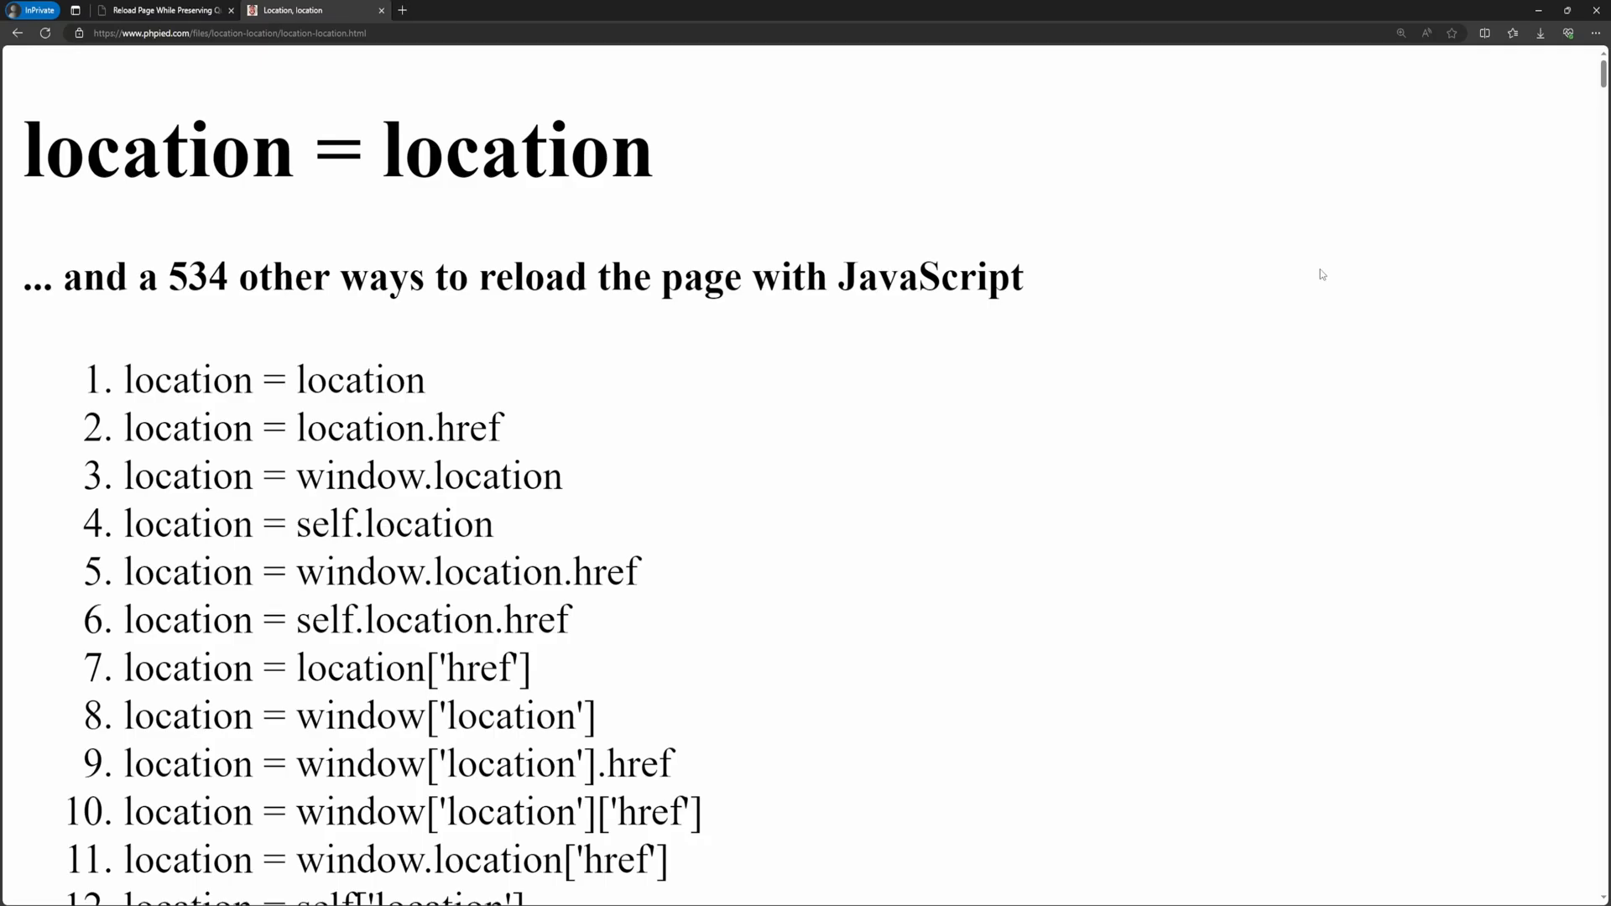
scroll(1320, 273, down, 10)
scroll(1320, 273, down, 20)
scroll(1320, 273, down, 20)
scroll(1321, 274, down, 20)
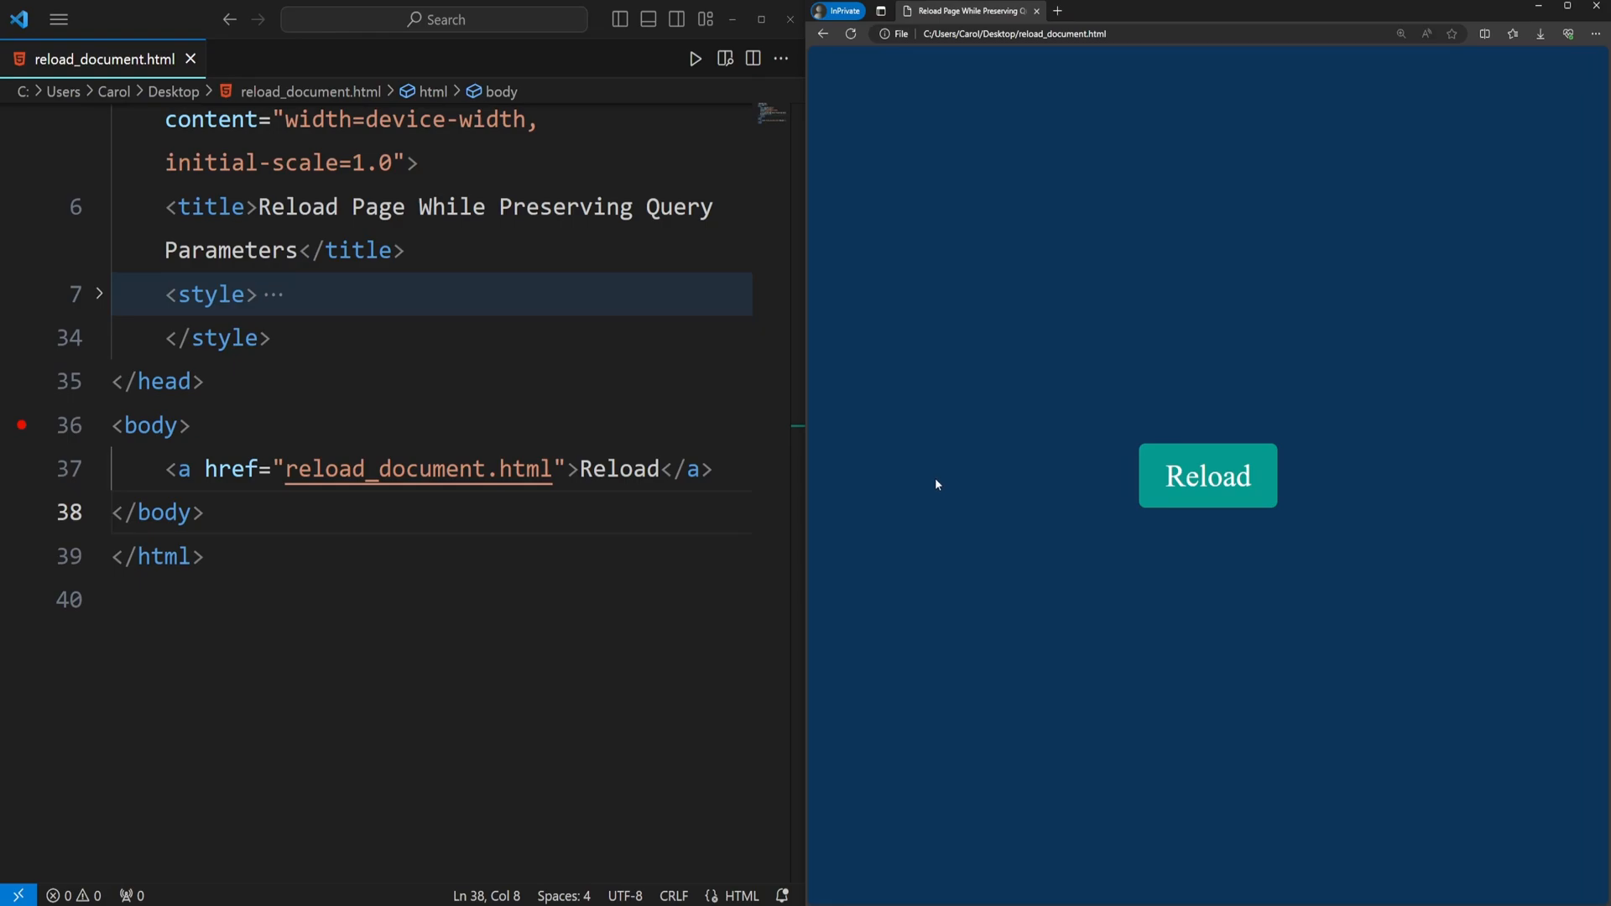
Step: Delete reload_document.html from the Reload link's href, leaving it empty, and save the file
drag(540, 468, 287, 469)
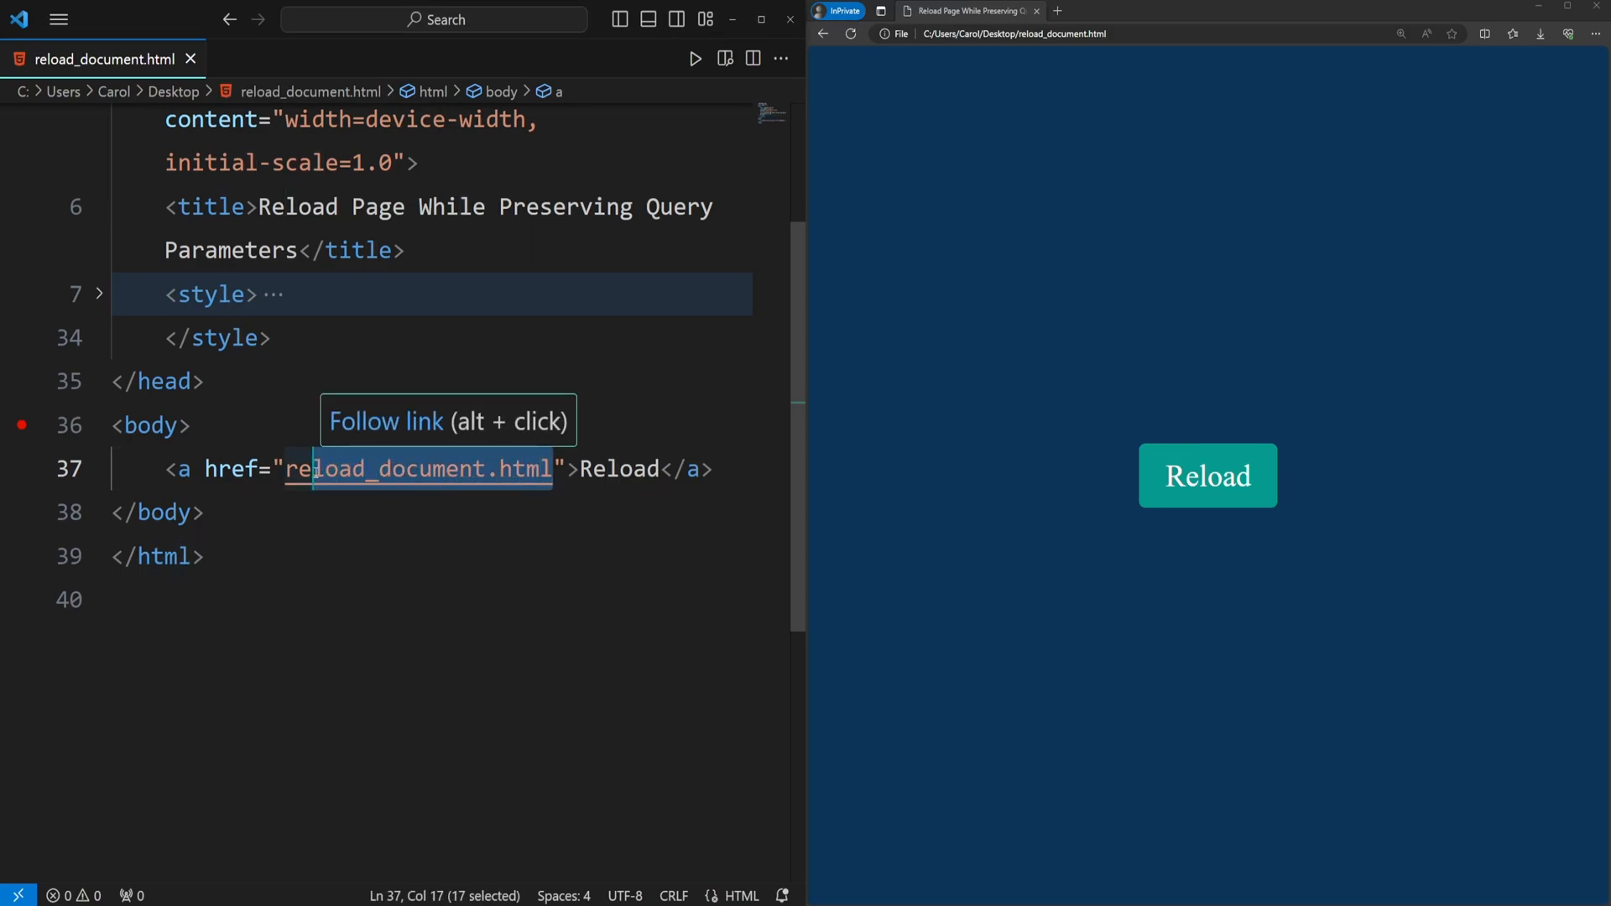
key(BackSpace)
key(ctrl+s)
click(359, 512)
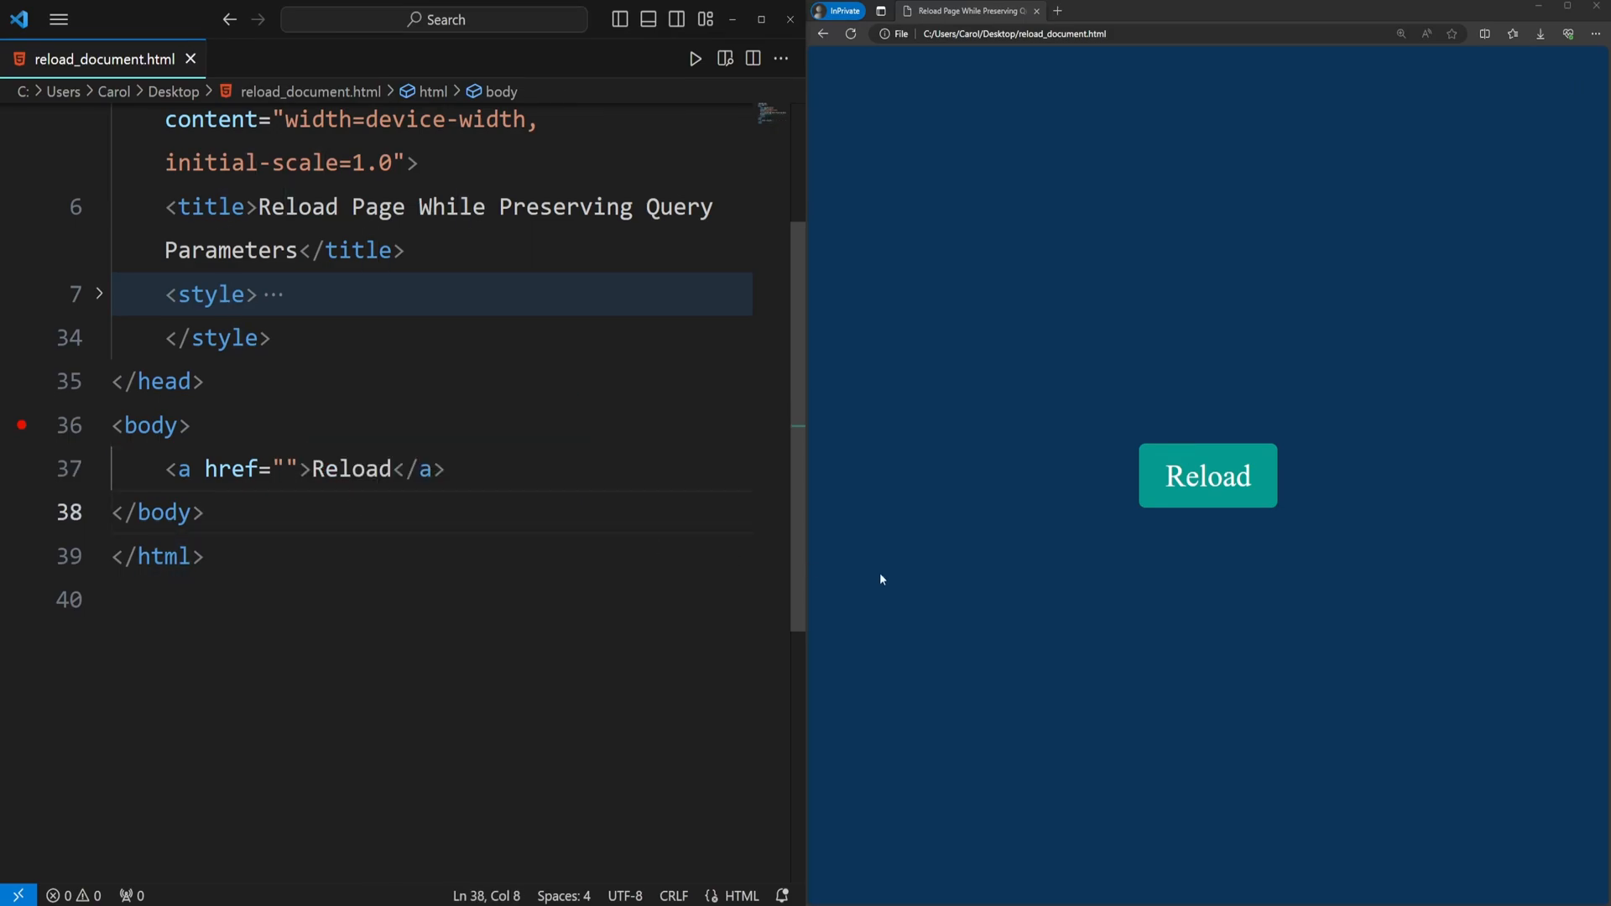
click(1152, 516)
Step: Load the demo page URL with ?query parameters, then reload it through the Reload link
click(1143, 35)
text(file:///C:/Users/Carol/Desktop/reload_document.html?query=my-query-params?filters=none?date=now)
key(Return)
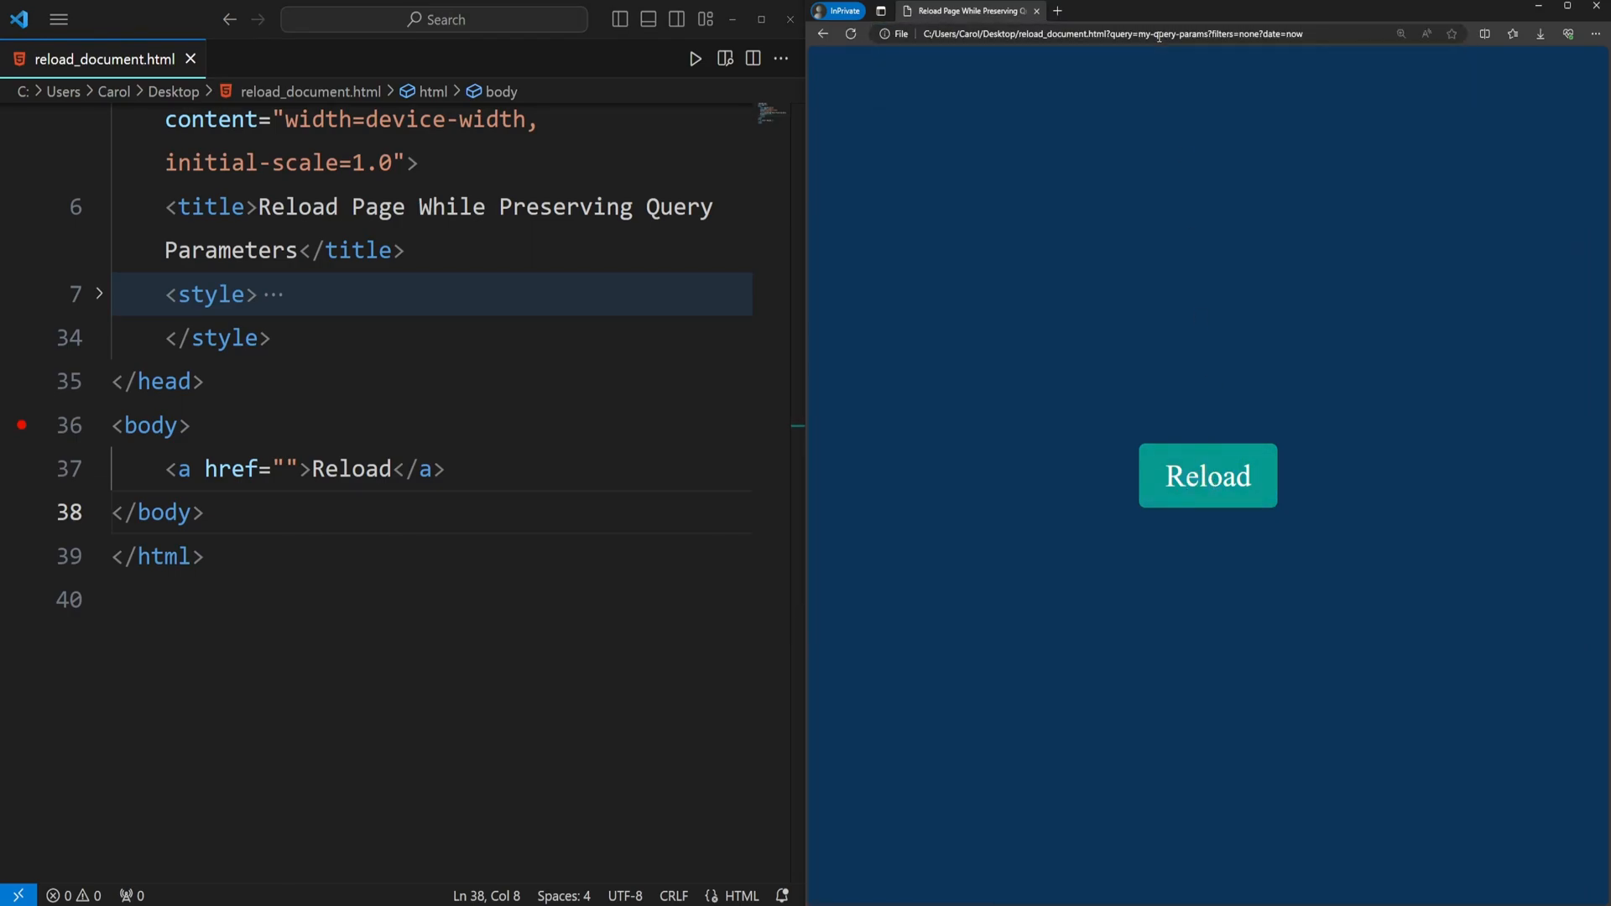
click(1211, 481)
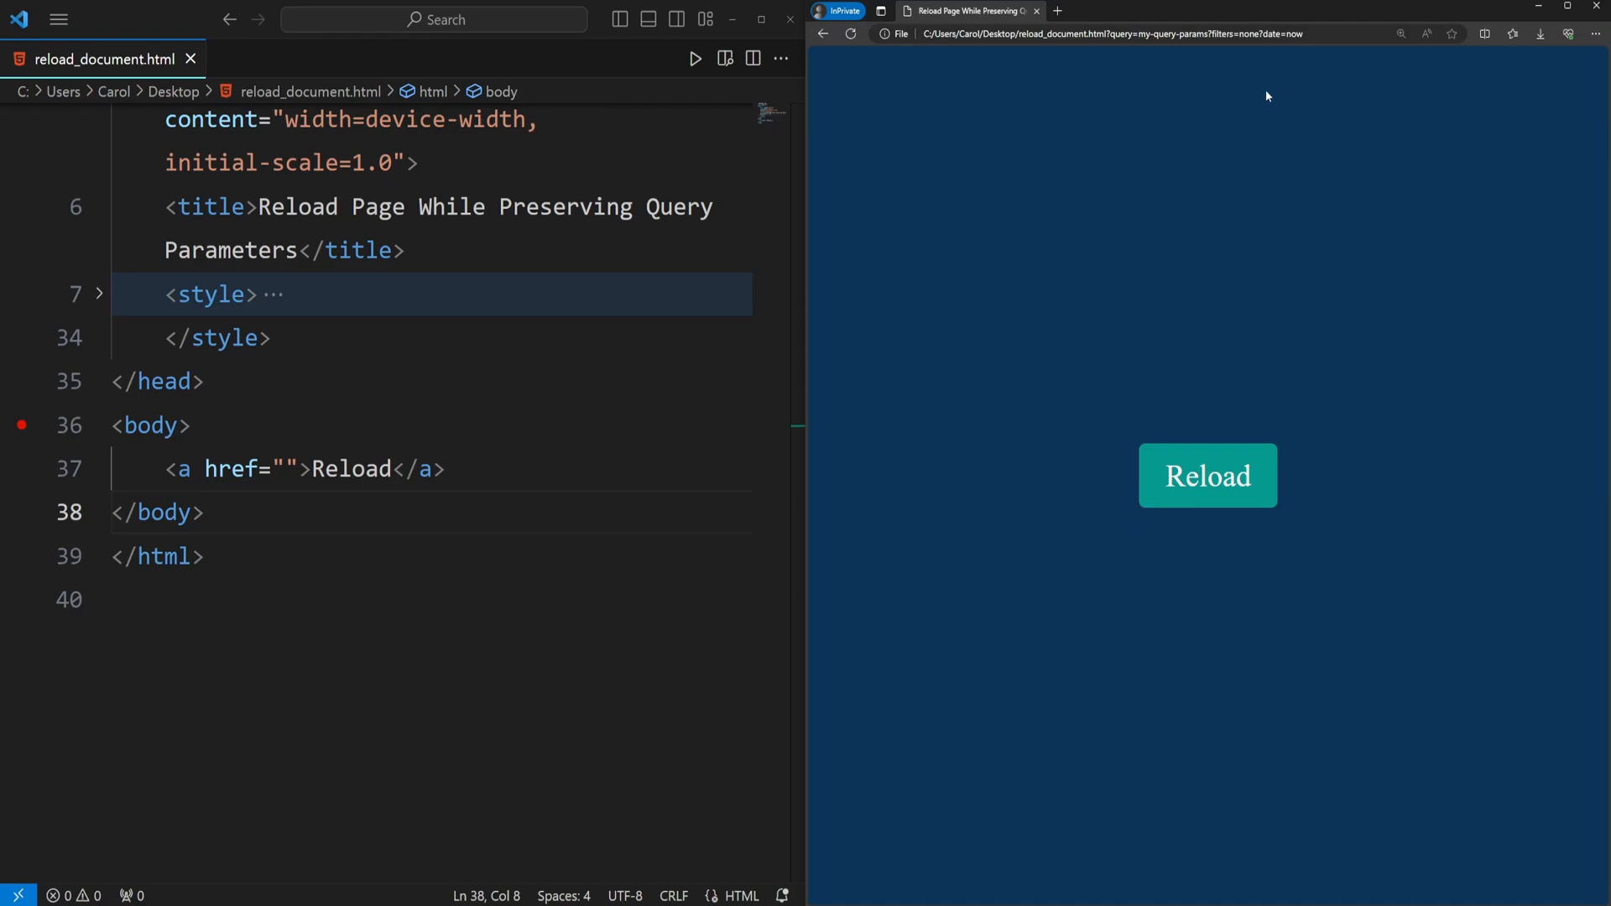